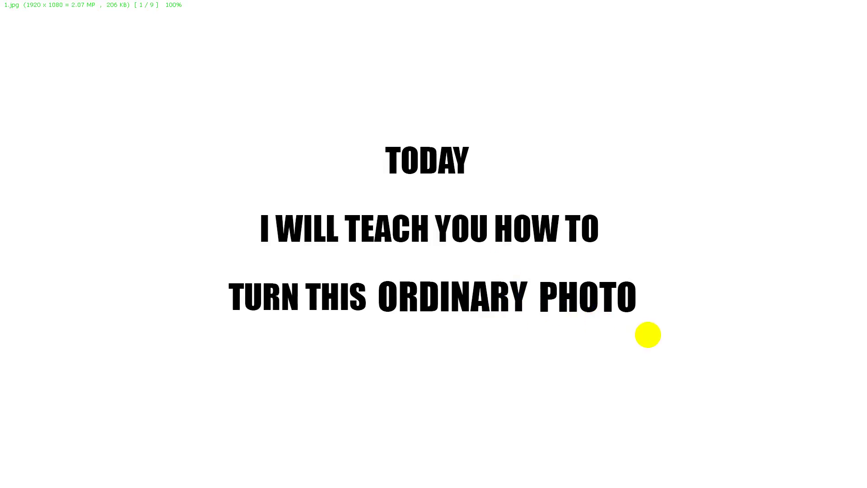
# Page through the original railway photo, text slide and skull result to slide 5, Let's Get Started
pyautogui.click(648, 335)
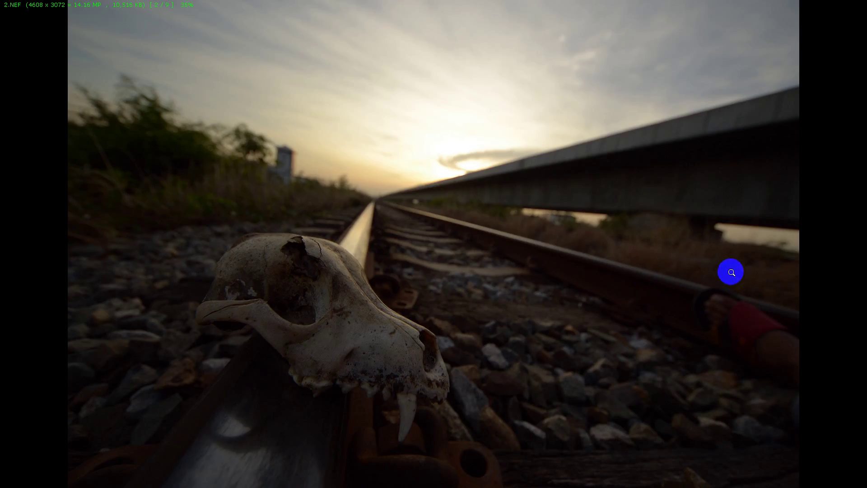
pyautogui.click(726, 266)
pyautogui.click(724, 266)
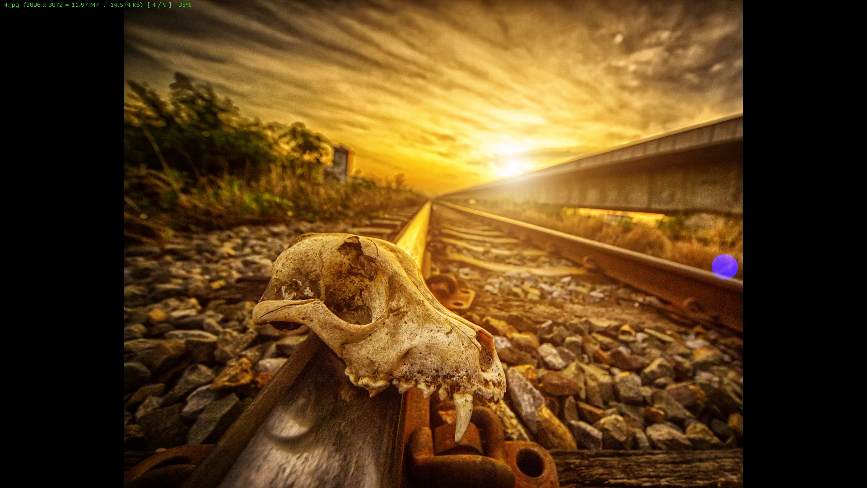
pyautogui.click(723, 268)
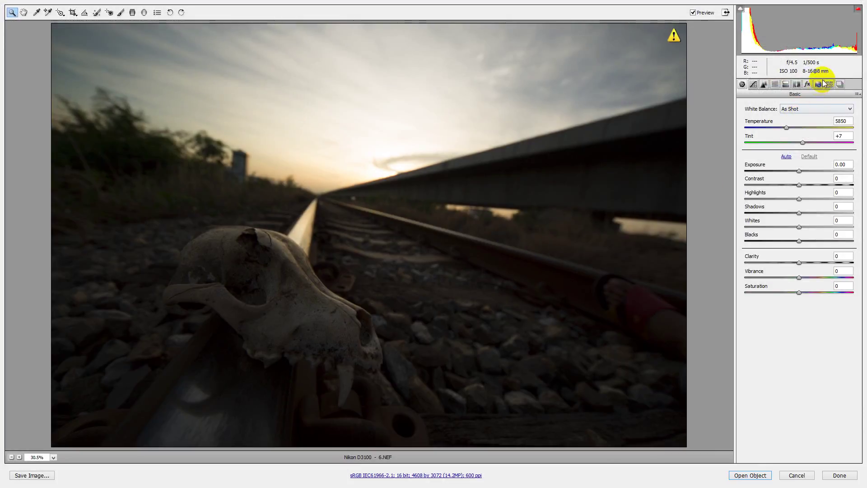
# Set the Camera Calibration profile to Camera Neutral
pyautogui.click(823, 84)
pyautogui.click(780, 140)
pyautogui.click(786, 162)
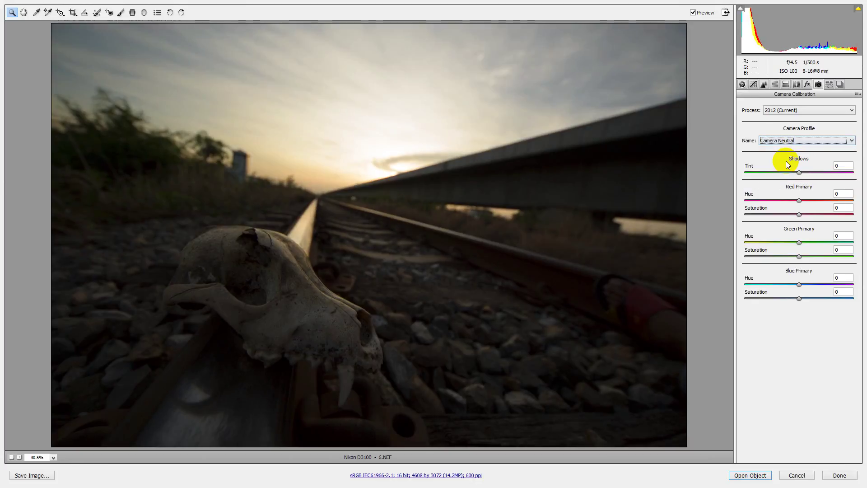
pyautogui.click(742, 84)
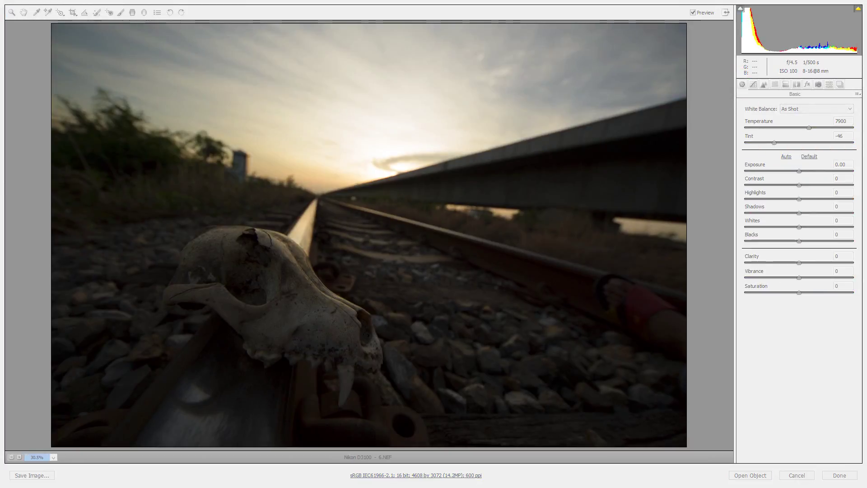
# Set Highlights -66, Shadows +73, Whites -70, Blacks +77 and open the photo in Photoshop
pyautogui.click(845, 165)
pyautogui.press('Tab')
pyautogui.press('Tab')
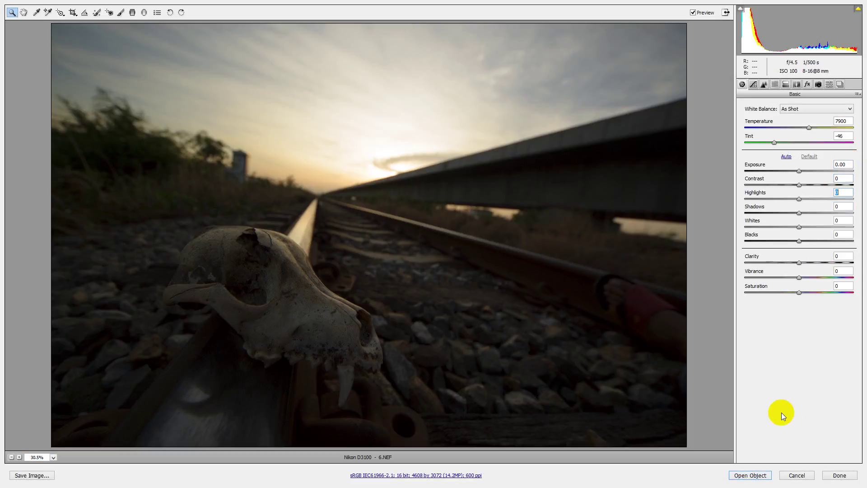
pyautogui.write('-66')
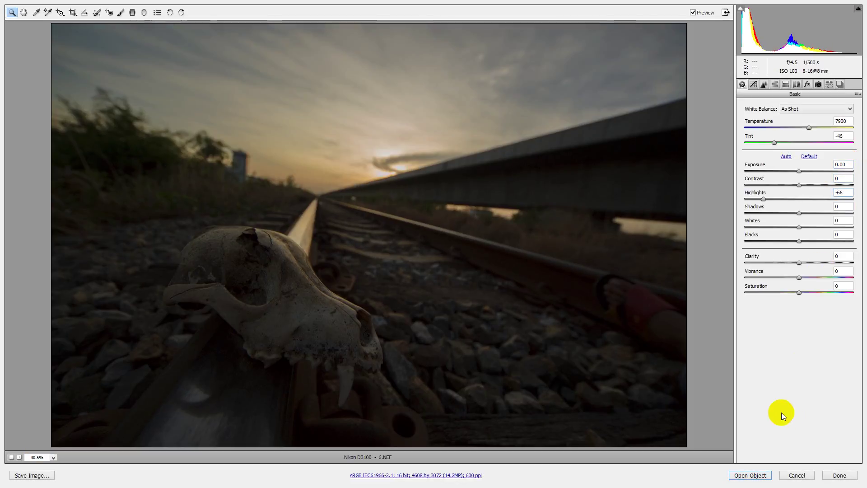
pyautogui.press('Tab')
pyautogui.write('73')
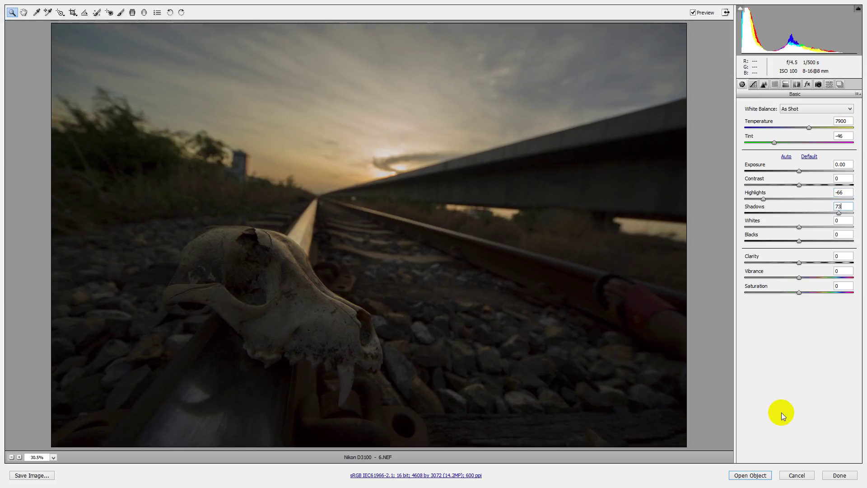
pyautogui.press('Tab')
pyautogui.write('70')
pyautogui.press('Tab')
pyautogui.write('77')
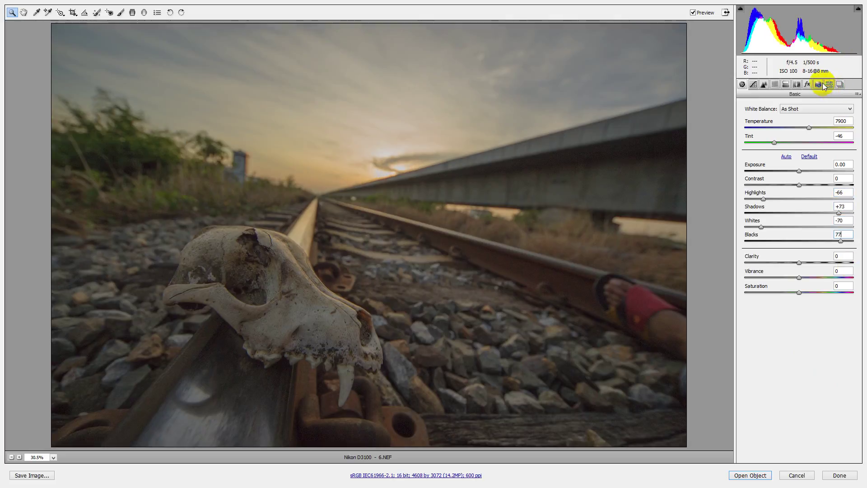
pyautogui.click(818, 84)
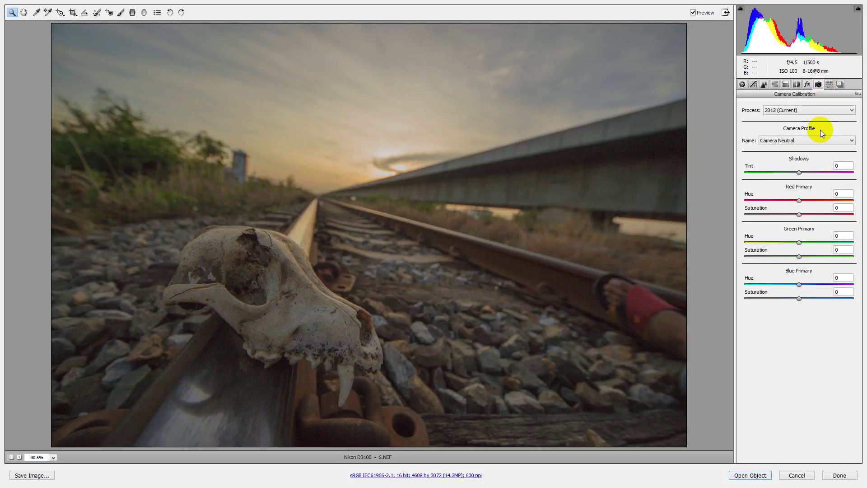
pyautogui.keyDown('alt'); pyautogui.click(751, 476); pyautogui.keyUp('alt')
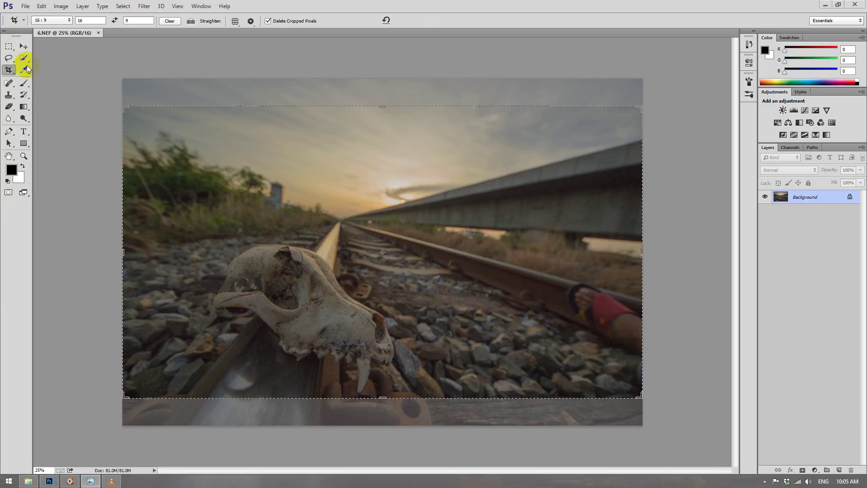
# Dismiss the crop overlay and run HDR Efex Pro 2 from the Nik Collection filters
pyautogui.click(23, 46)
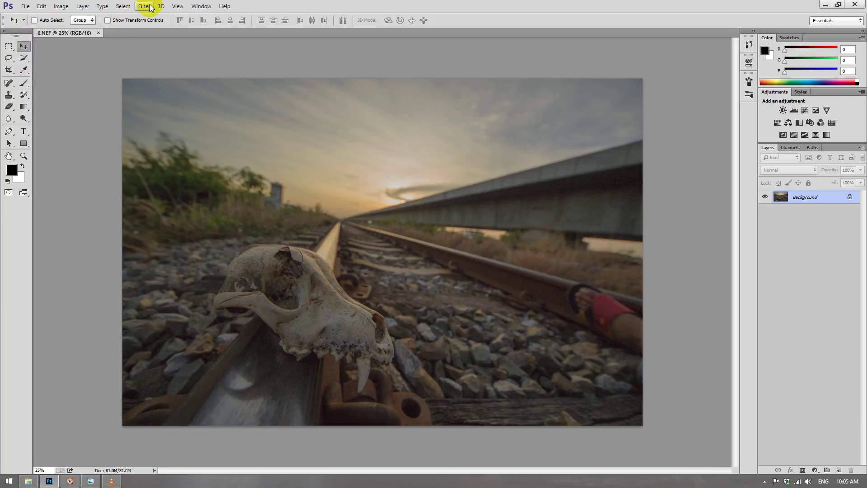
pyautogui.click(152, 6)
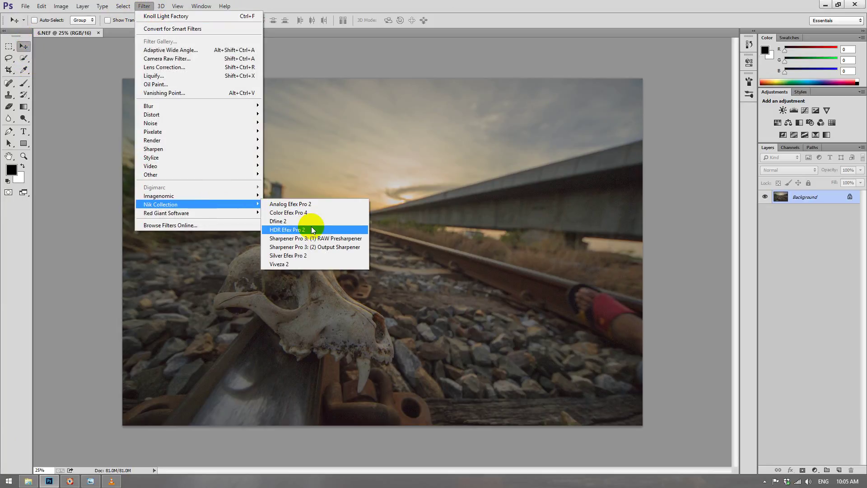
pyautogui.click(313, 230)
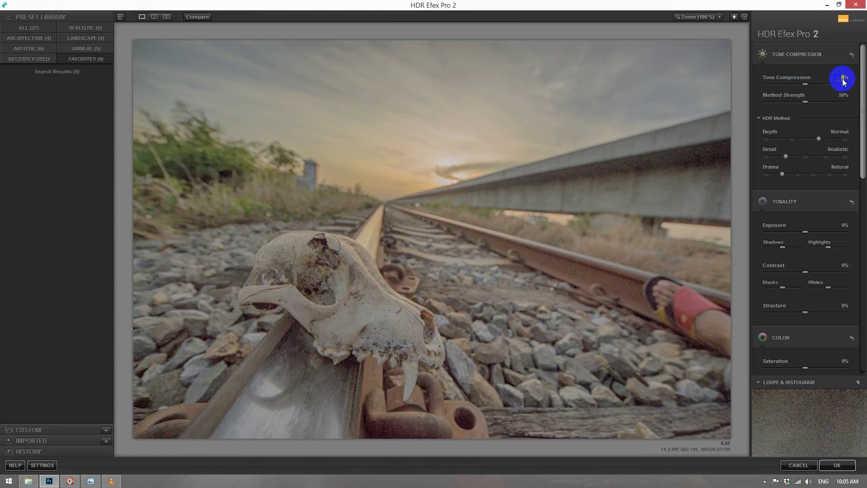
# Set HDR Depth to Strong and push Drama toward Deep
pyautogui.click(848, 140)
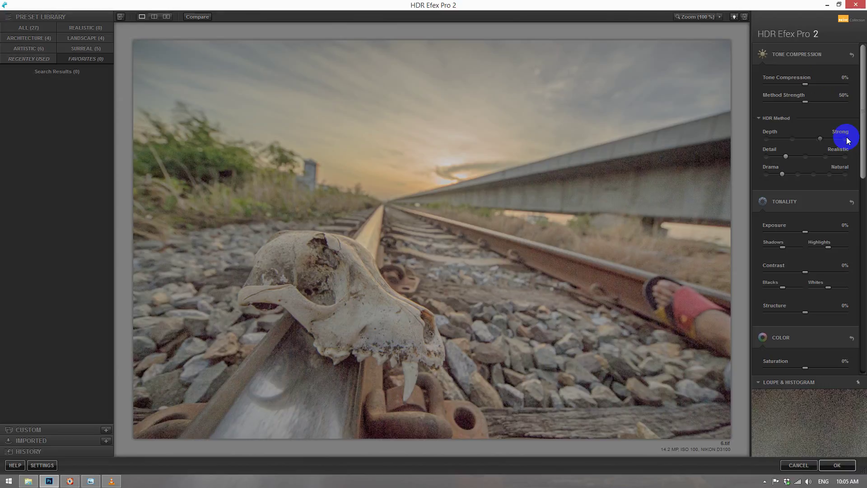
pyautogui.click(796, 174)
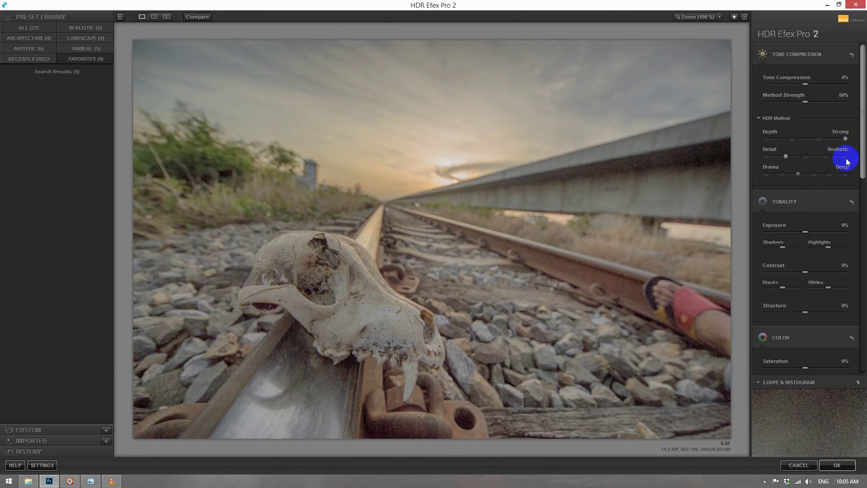
pyautogui.moveTo(862, 170); pyautogui.dragTo(861, 244)
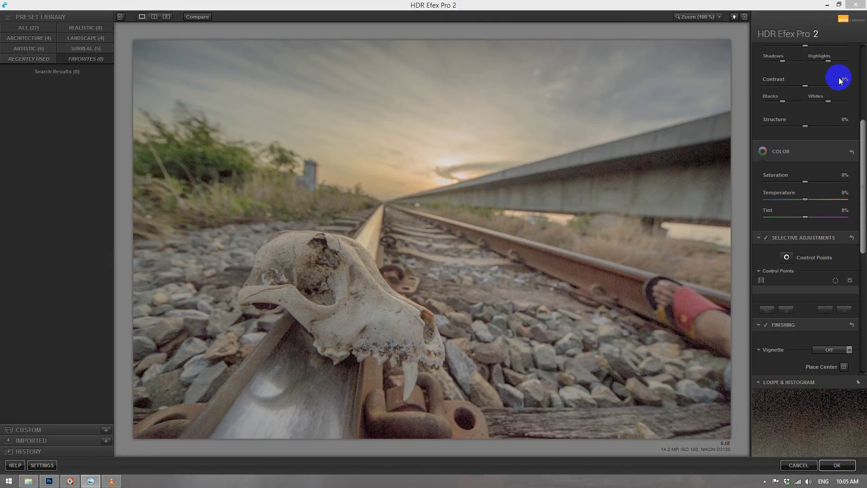
# Set Contrast 40%, Structure 100%, Saturation 6% and Temperature 19%
pyautogui.click(842, 80)
pyautogui.click(842, 121)
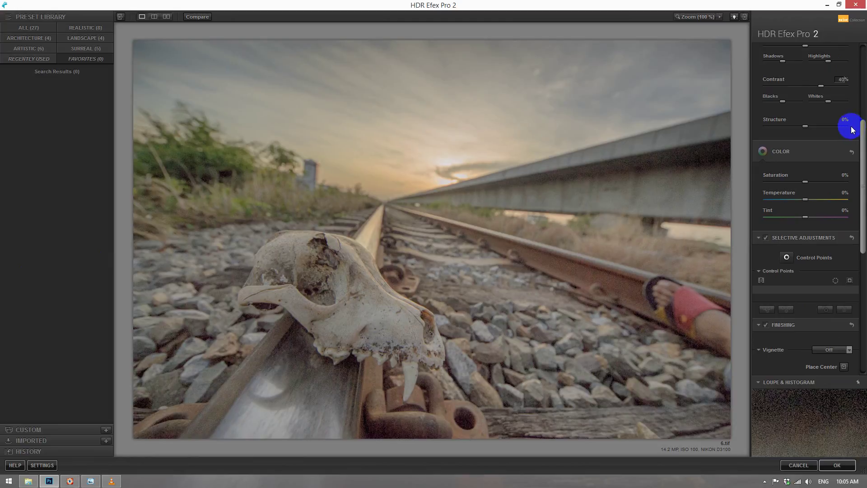
pyautogui.write('100')
pyautogui.click(304, 283)
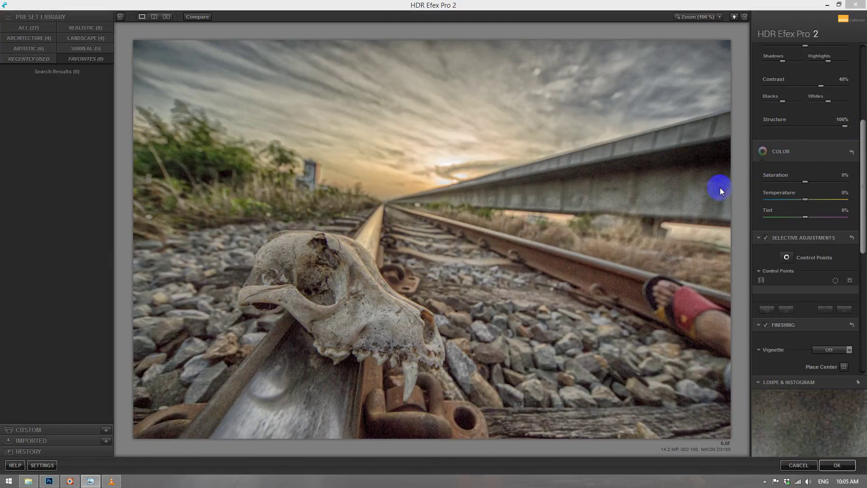
pyautogui.click(843, 176)
pyautogui.write('6')
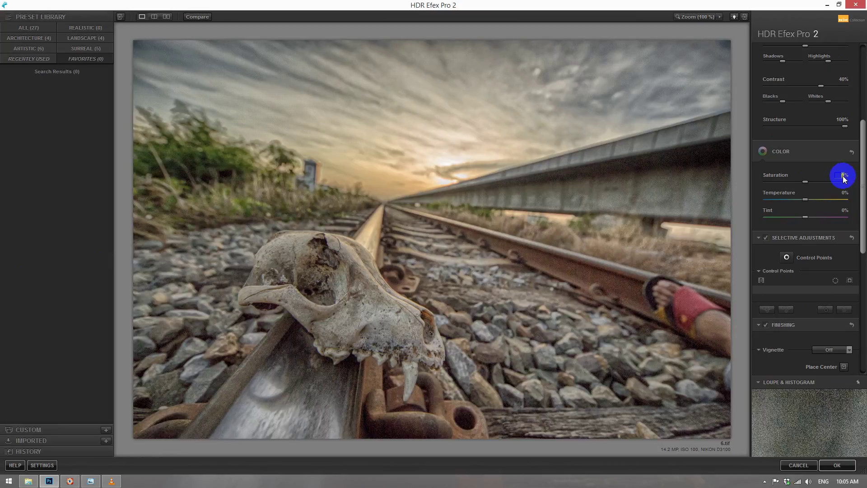
pyautogui.click(842, 194)
pyautogui.write('19')
pyautogui.press('Return')
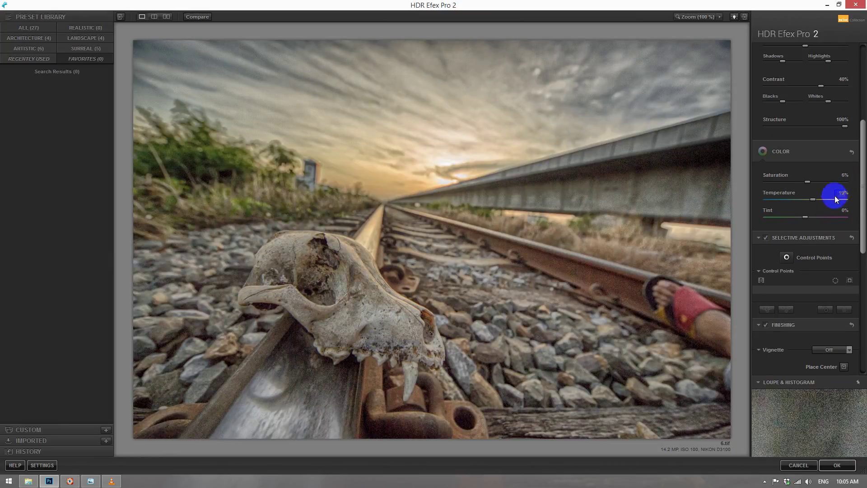
# Add a Lens 3 vignette in Finishing with -15% amount and 70% size
pyautogui.scroll(-1, 862, 235)
pyautogui.moveTo(863, 235); pyautogui.dragTo(861, 321)
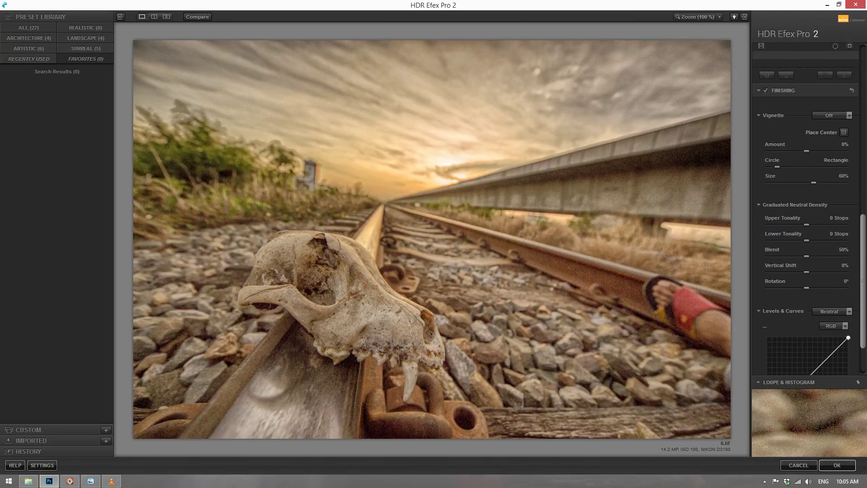
pyautogui.click(820, 121)
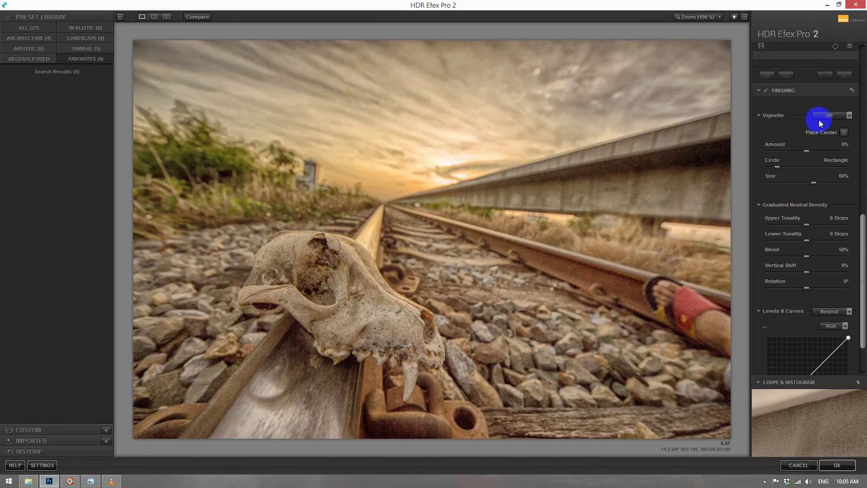
pyautogui.click(837, 152)
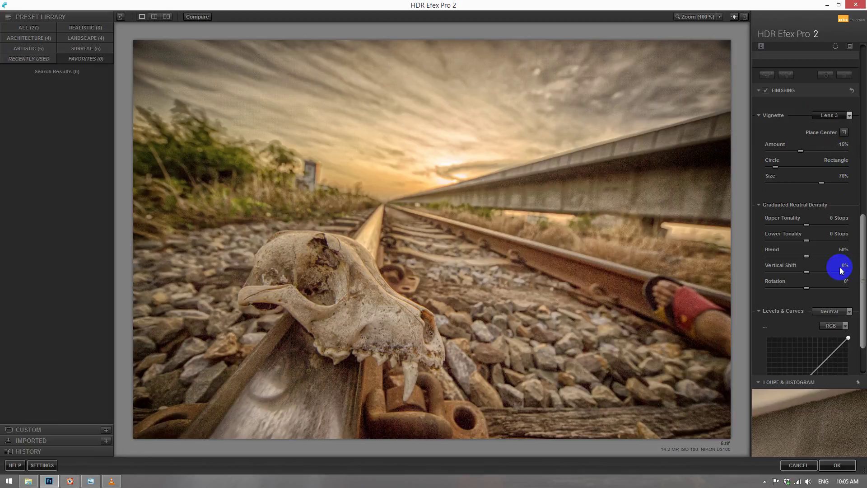
pyautogui.moveTo(861, 253); pyautogui.dragTo(861, 316)
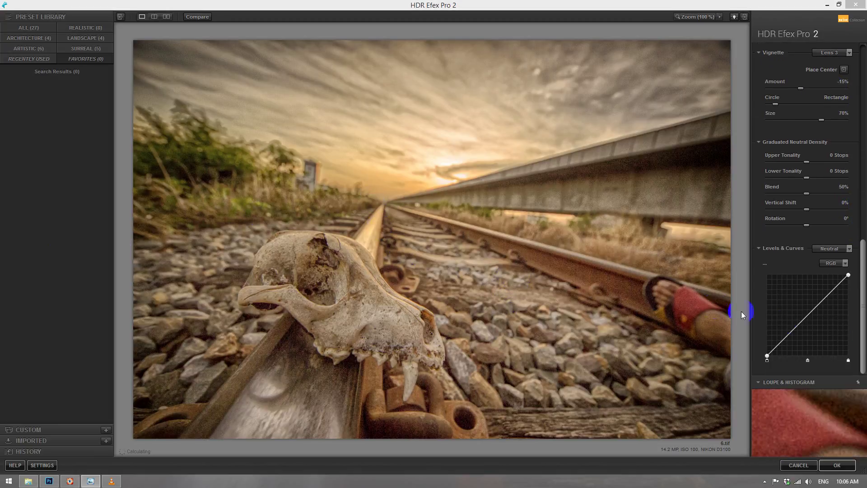
# Bend the RGB curve into a darkening S-shape and apply the HDR result
pyautogui.moveTo(800, 327); pyautogui.dragTo(809, 327)
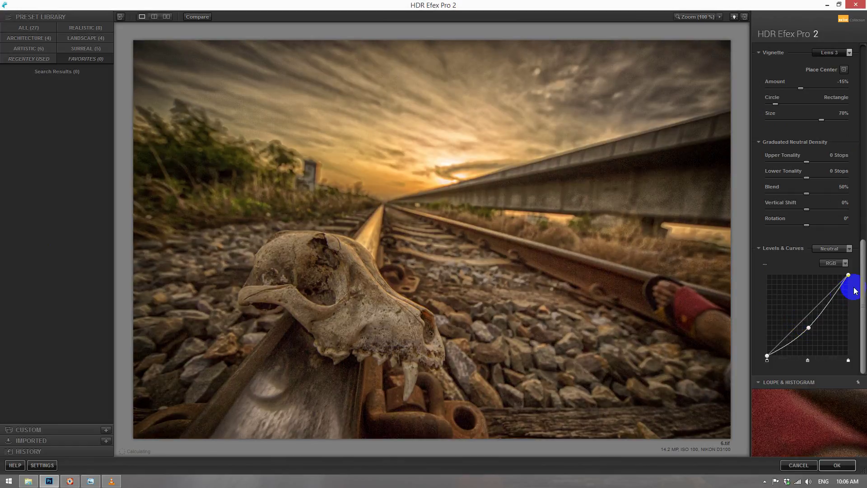
pyautogui.moveTo(844, 285); pyautogui.dragTo(842, 282)
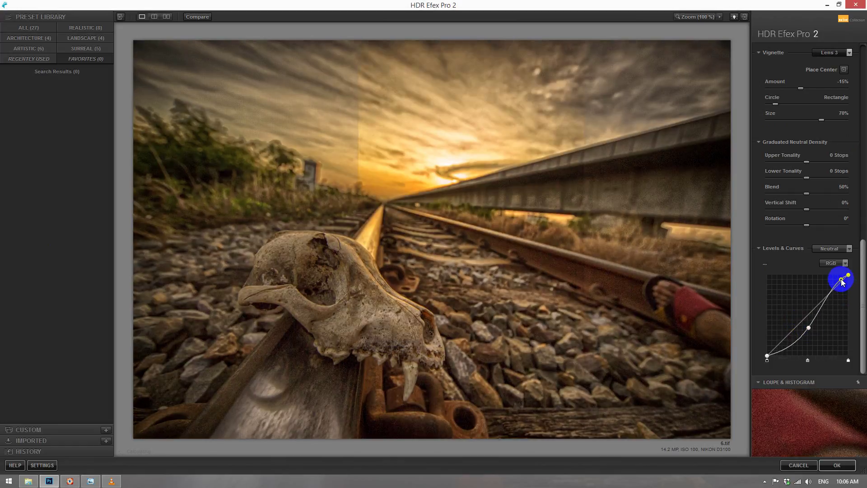
pyautogui.moveTo(805, 326); pyautogui.dragTo(811, 330)
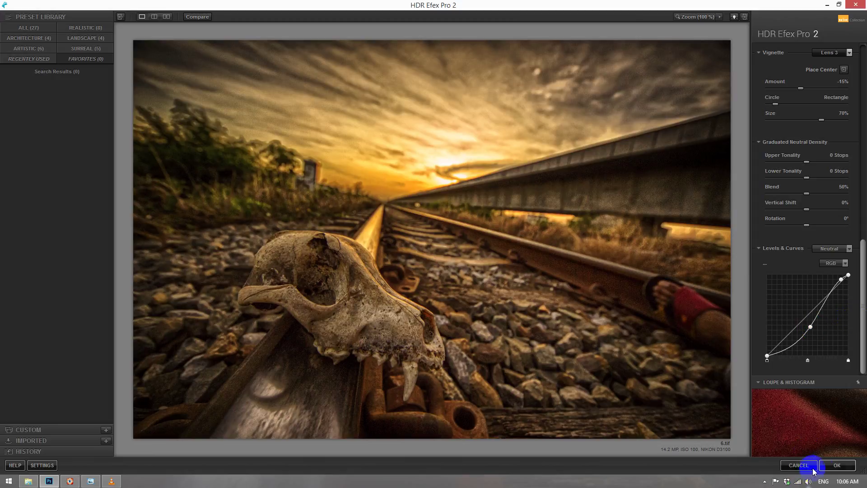
pyautogui.click(838, 465)
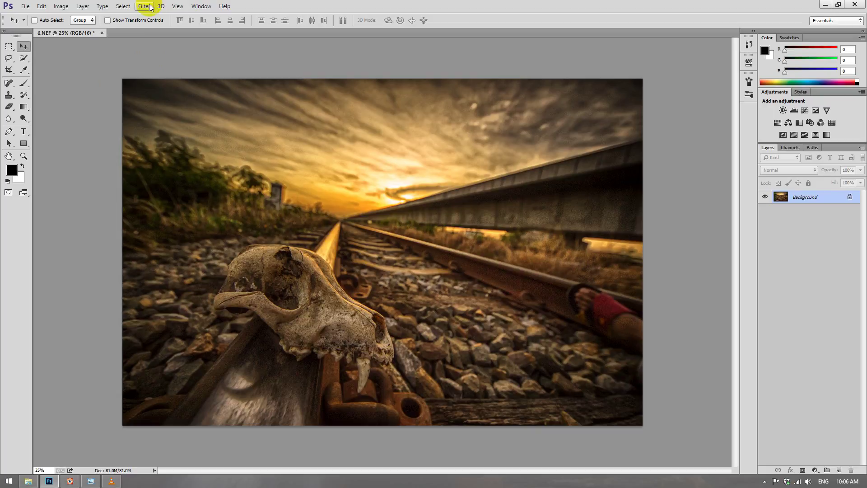
# Run Color Efex Pro 4 from Filter > Nik Collection on the HDR photo
pyautogui.click(151, 7)
pyautogui.moveTo(197, 204)
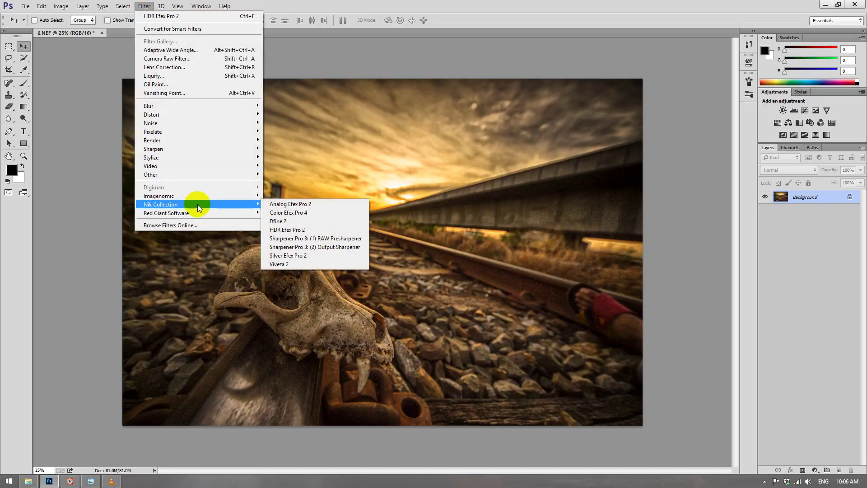
pyautogui.click(311, 213)
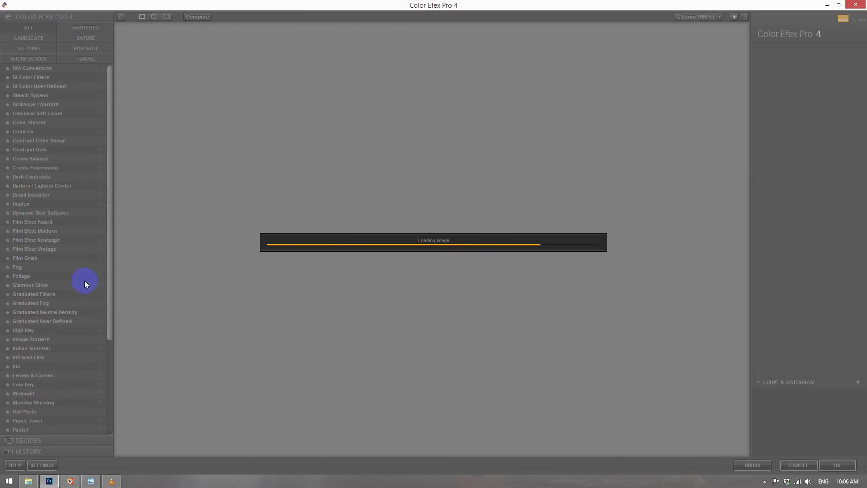
# Apply the Detail Extractor filter with Contrast set to 20%
pyautogui.click(88, 297)
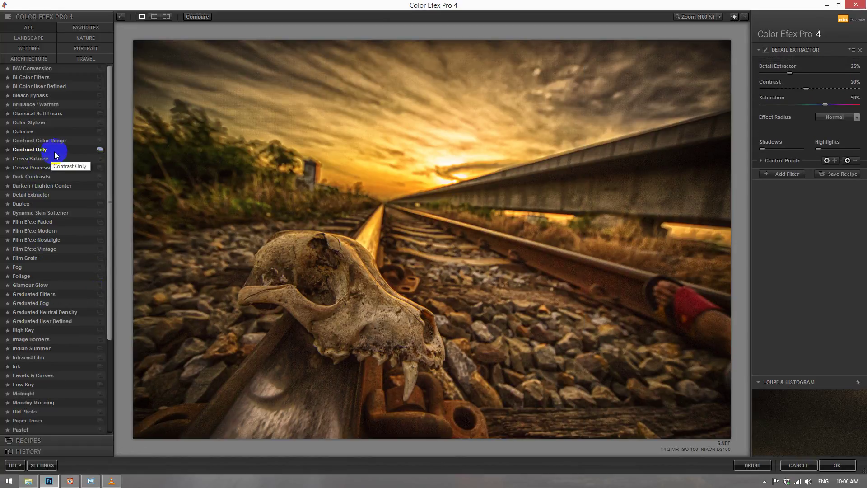
pyautogui.click(43, 199)
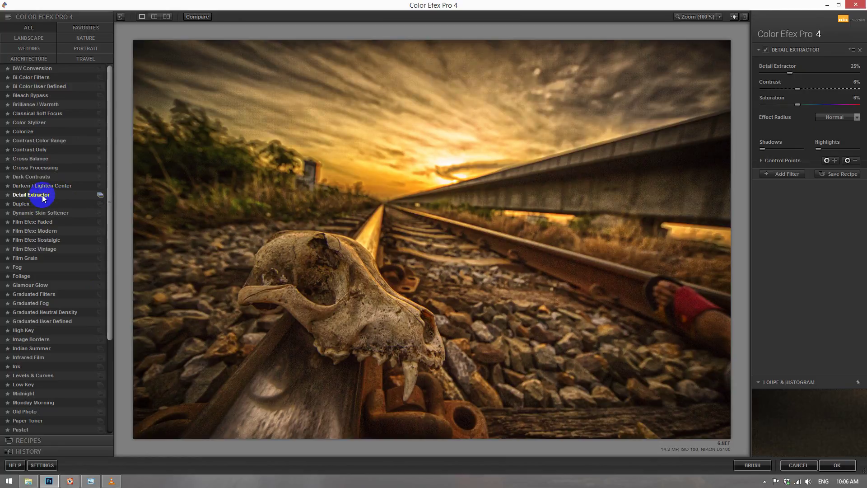
pyautogui.click(853, 82)
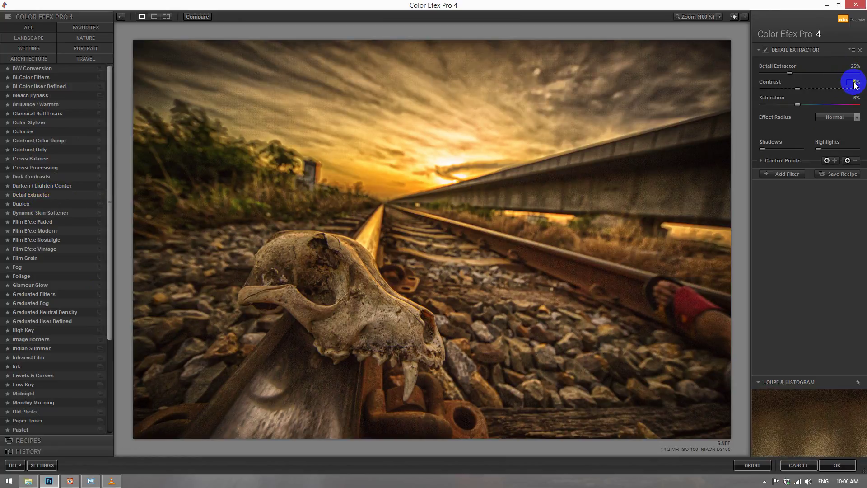
pyautogui.write('20')
pyautogui.press('Return')
# Raise Saturation to 72%, adjust opacity under Control Points, and apply the effect
pyautogui.click(853, 99)
pyautogui.write('72')
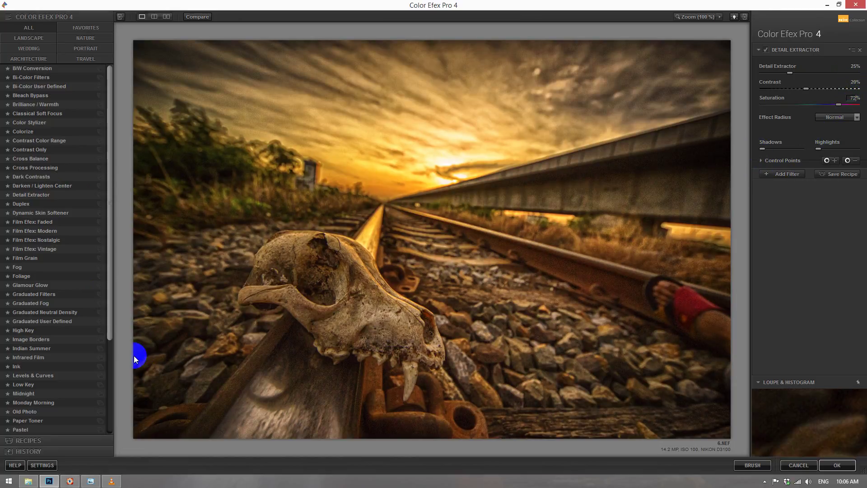
pyautogui.click(779, 157)
pyautogui.click(789, 163)
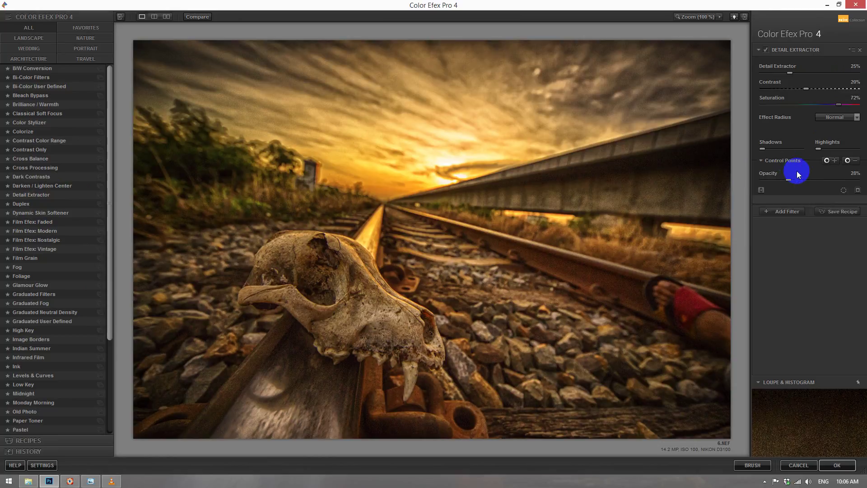
pyautogui.click(854, 174)
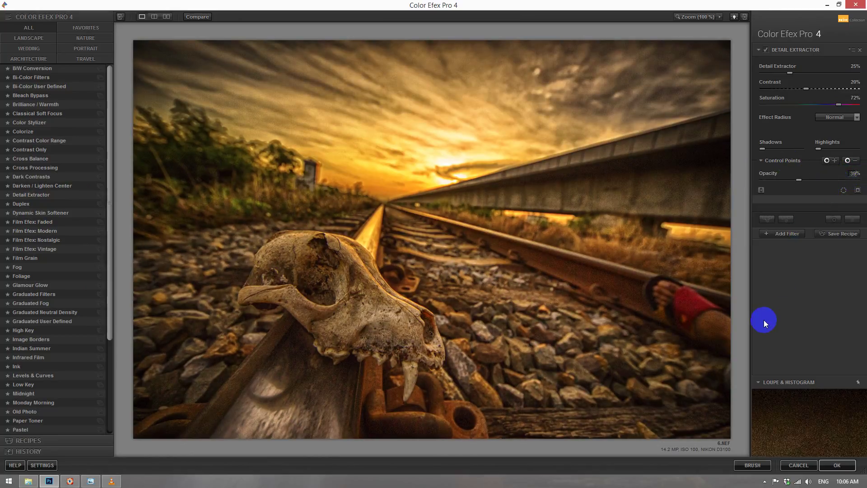
pyautogui.click(836, 466)
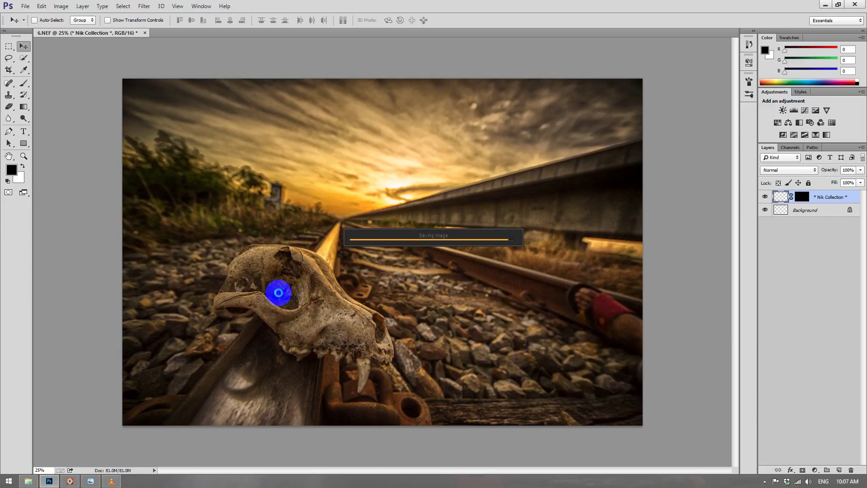
# Once the Detail Extractor (CEP 4) layer appears, open the Filter menu
pyautogui.click(145, 6)
pyautogui.moveTo(197, 213)
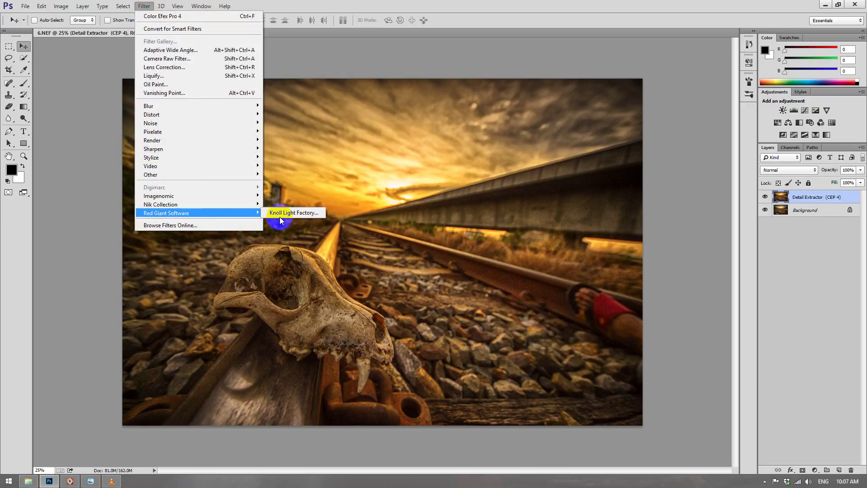
# Add a sunset-preset Knoll flare, without PolySpread and Disc, centred on the horizon sun
pyautogui.click(282, 212)
pyautogui.moveTo(84, 128); pyautogui.dragTo(82, 409)
pyautogui.click(56, 336)
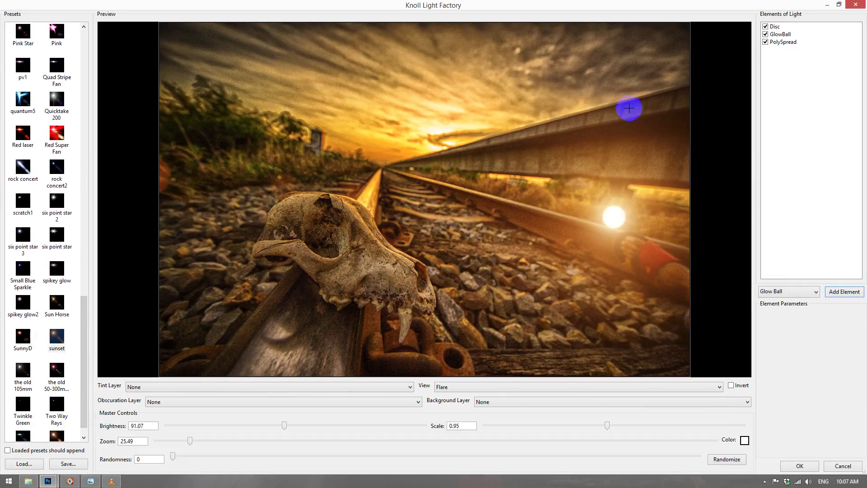
pyautogui.click(765, 42)
pyautogui.click(770, 26)
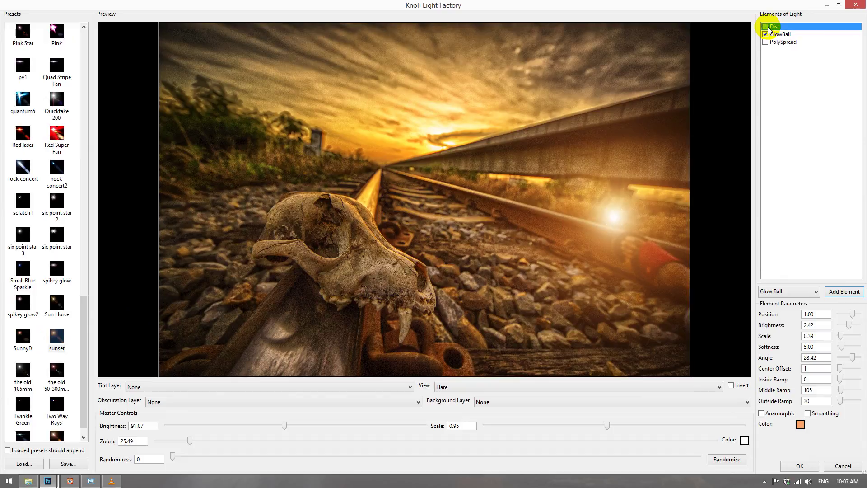
pyautogui.moveTo(648, 209); pyautogui.dragTo(440, 137)
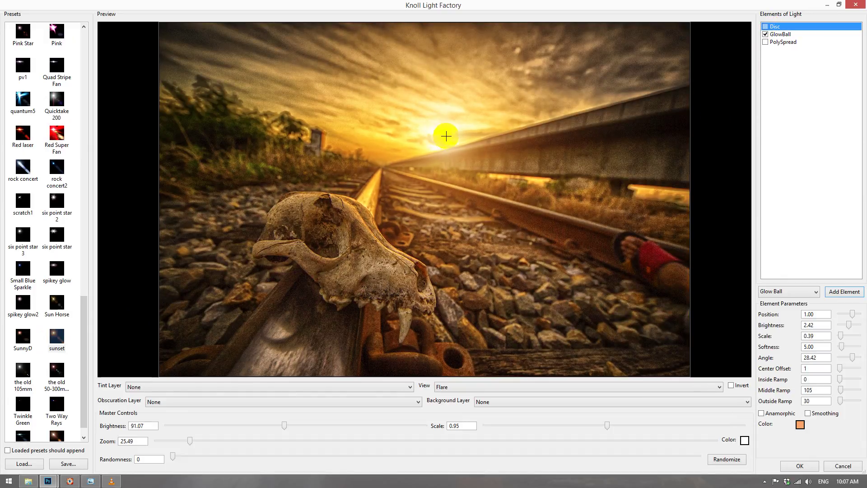
pyautogui.click(799, 465)
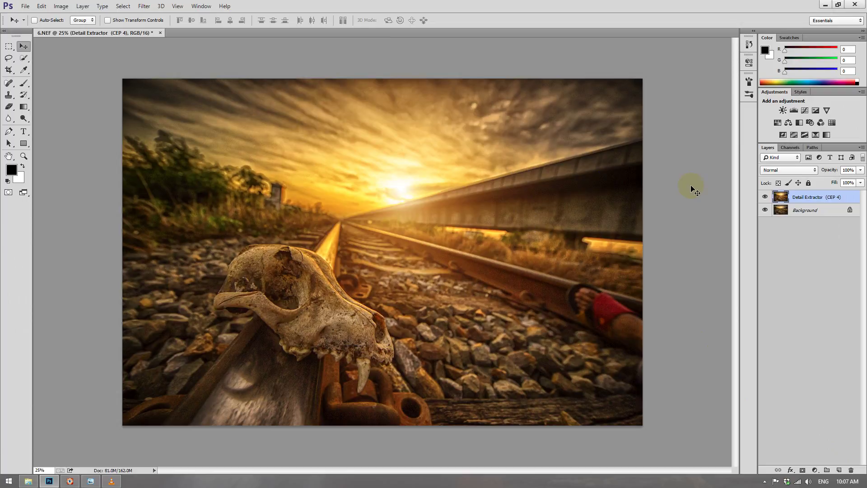
# Add a Brightness/Contrast layer at Brightness 17 and a Hue/Saturation layer at Saturation +12
pyautogui.click(783, 110)
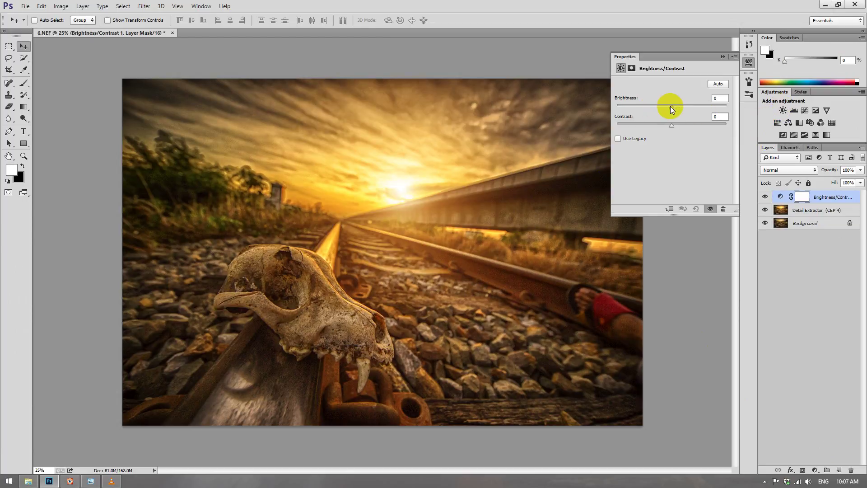
pyautogui.moveTo(671, 108); pyautogui.dragTo(680, 140)
pyautogui.click(778, 123)
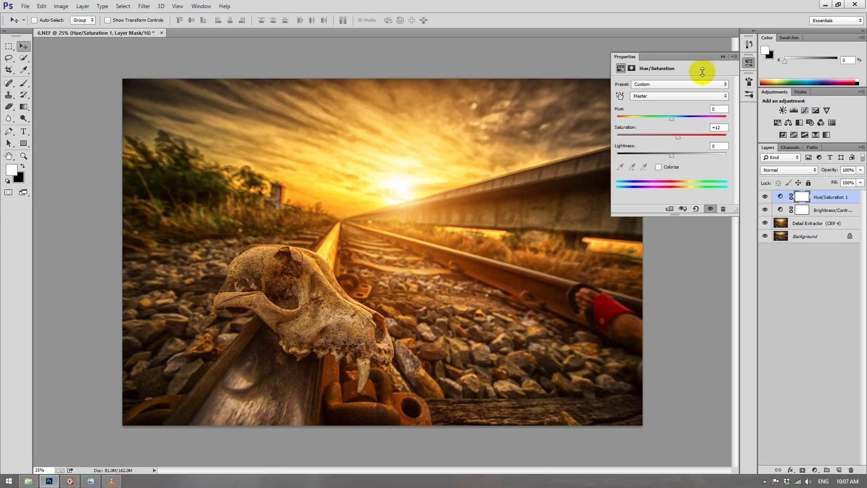
pyautogui.click(723, 56)
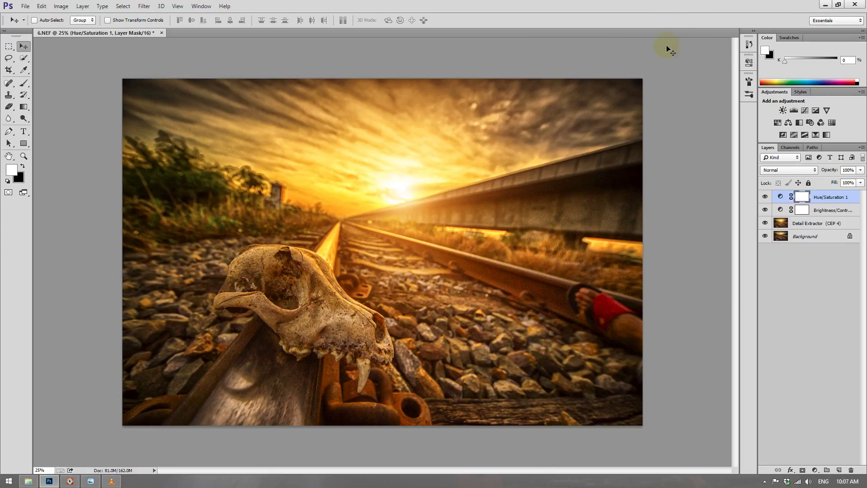
pyautogui.click(69, 483)
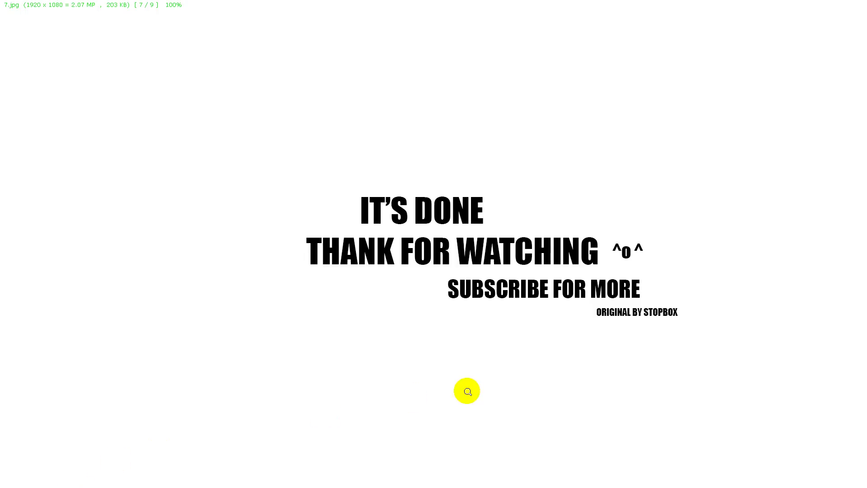
# Scroll through the closing slides from 7.jpg to the final 9.jpg 'FOR MORE VIDEO' slide
pyautogui.scroll(-1, 468, 391)
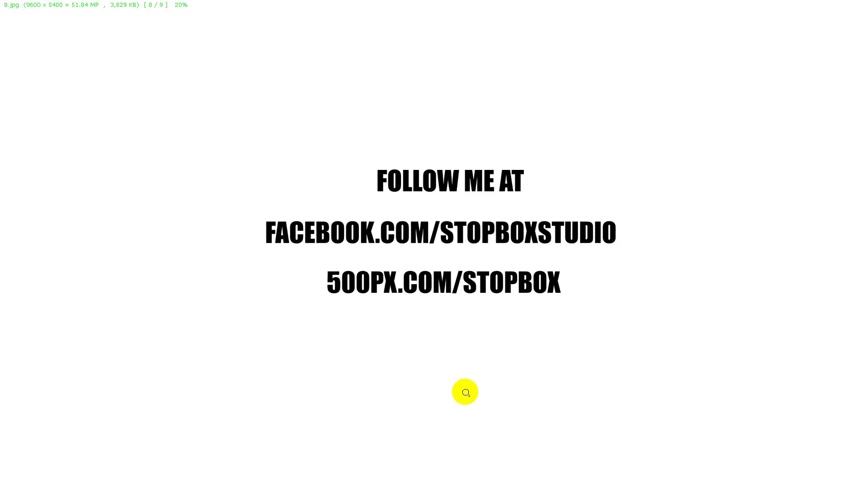
pyautogui.scroll(-1, 463, 394)
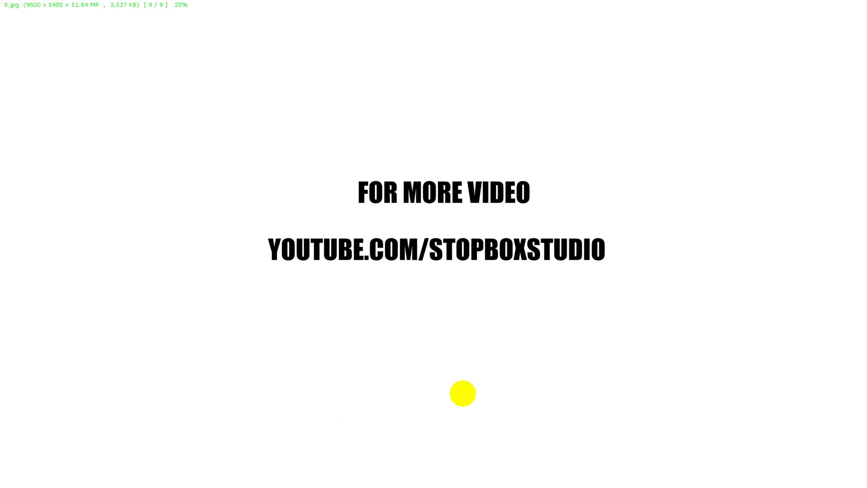